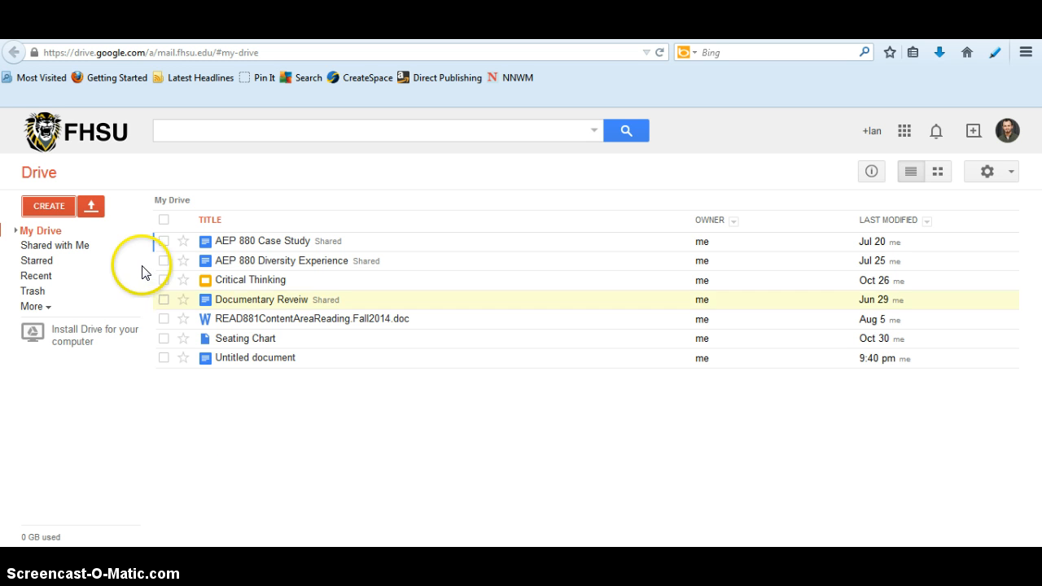
Create a new blank text document in Drive and switch to it
left_click(60, 208)
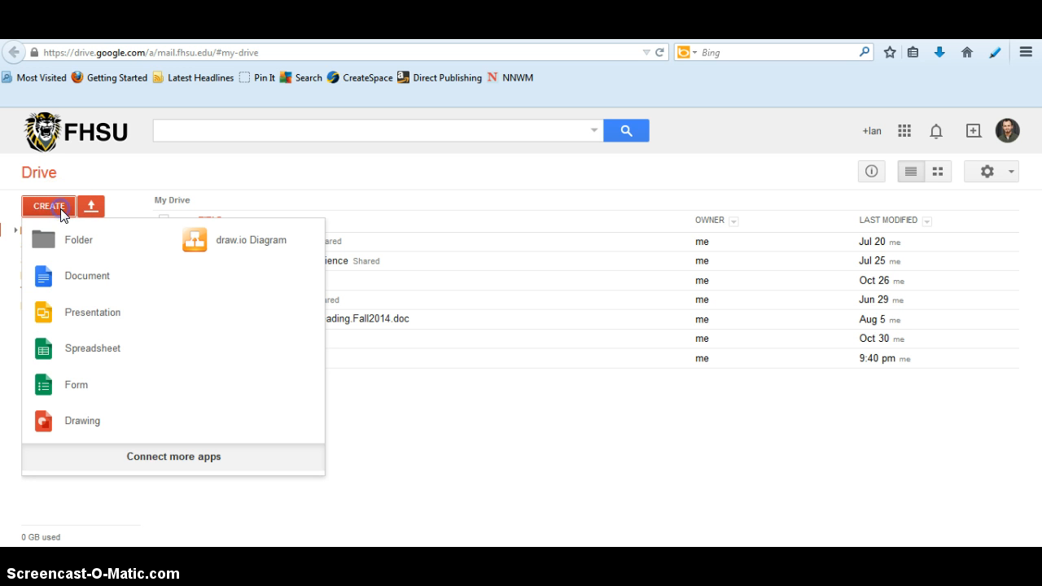
left_click(71, 277)
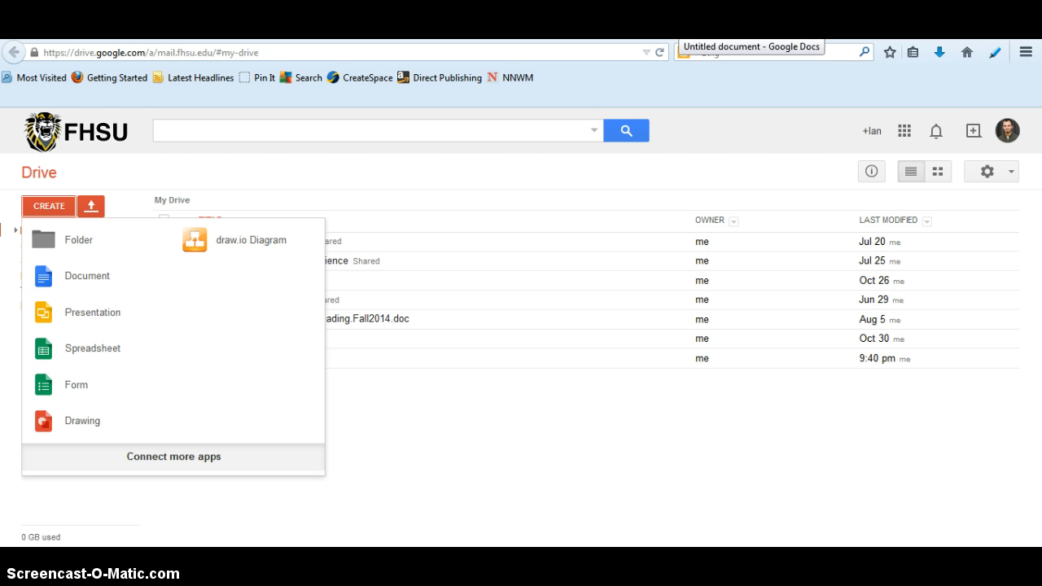
left_click(679, 26)
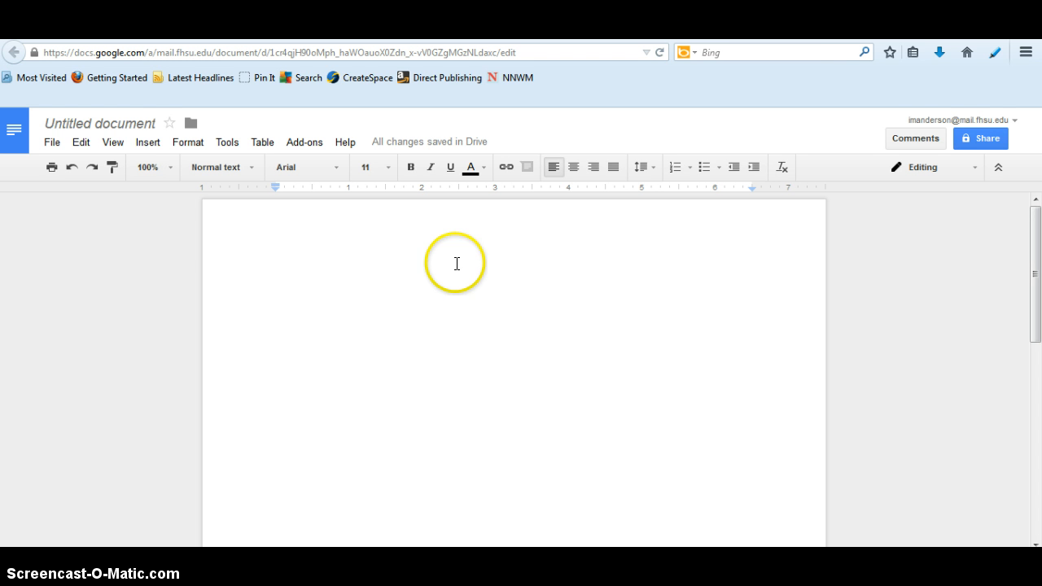
Rename the untitled document as "Journal Prompts"
left_click(103, 124)
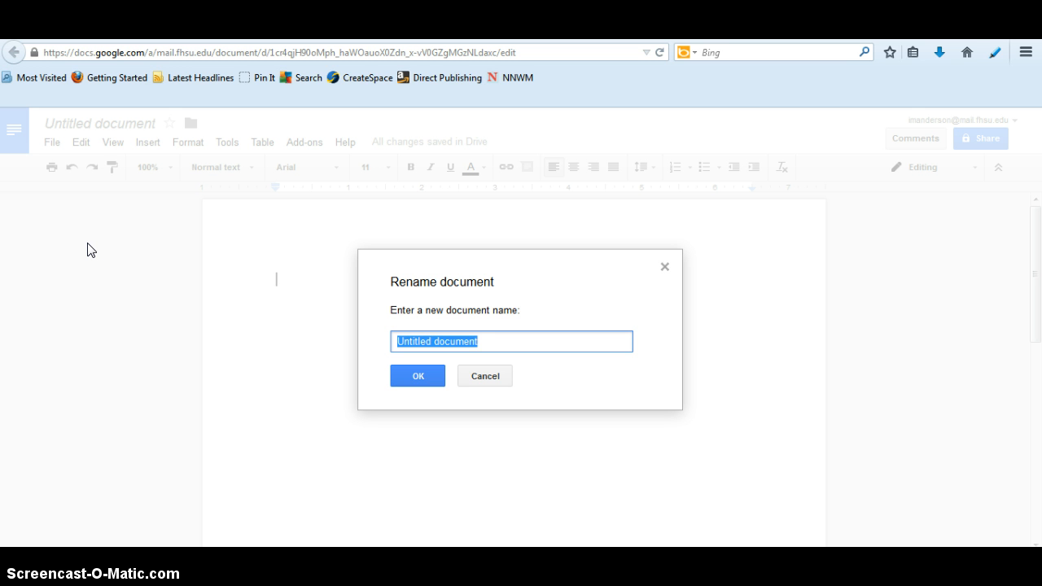
type("Jour")
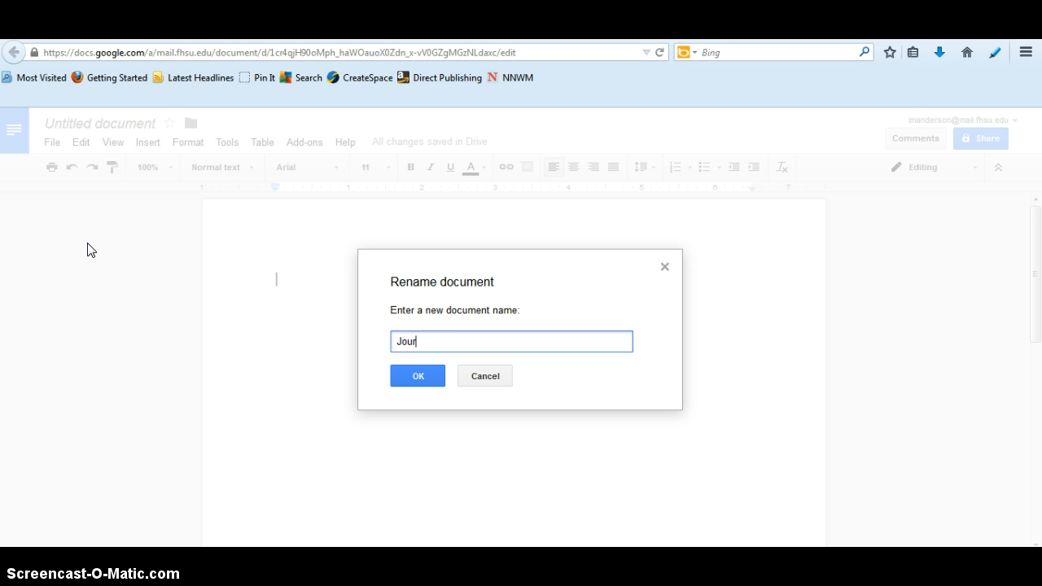
type("nal Prompts")
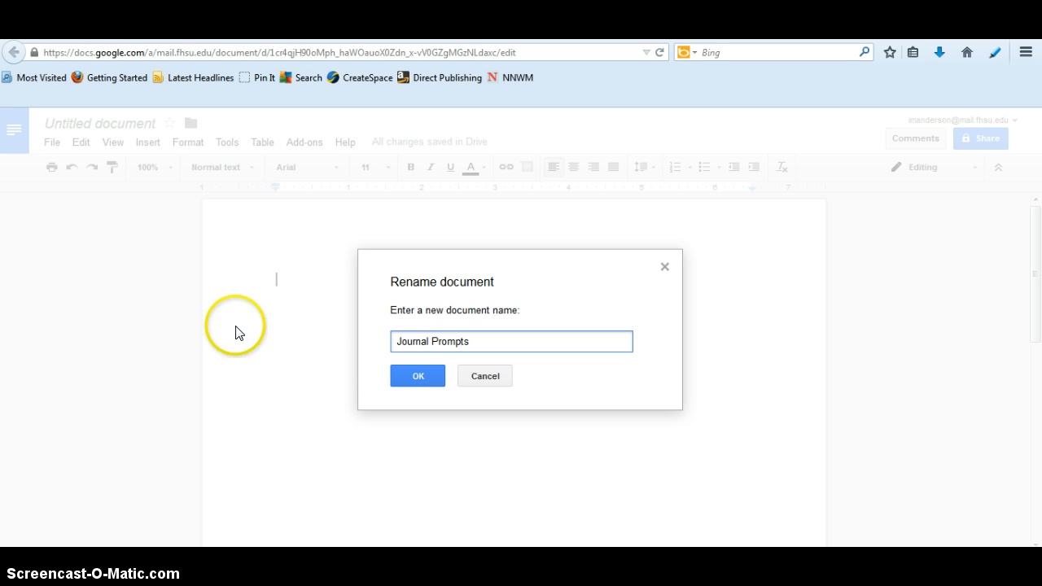
left_click(408, 375)
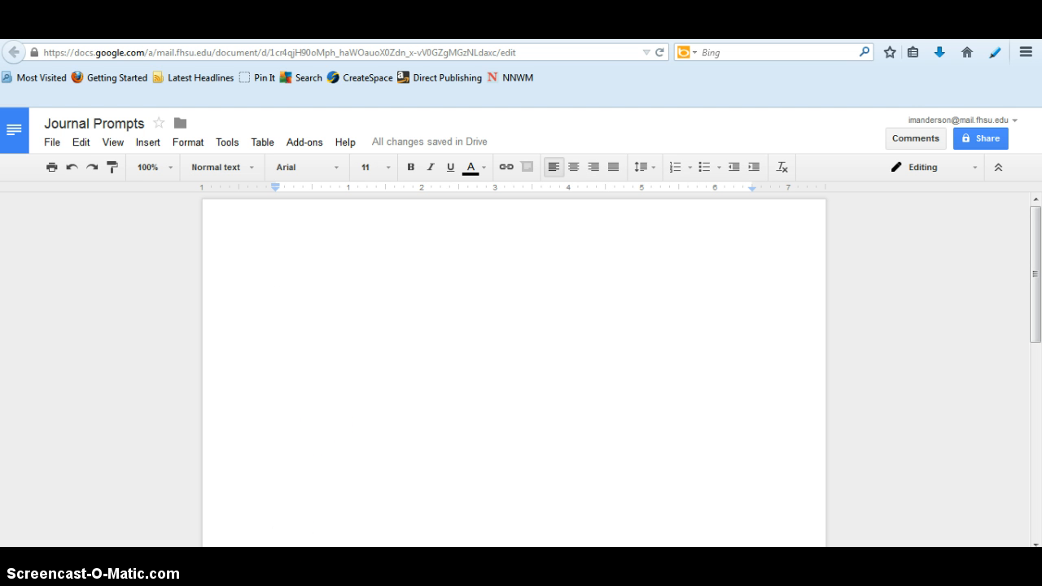
Paste the Reading assignment #3 prompts from the open mail message into the blank Journal Prompts document
mouse_move(303, 562)
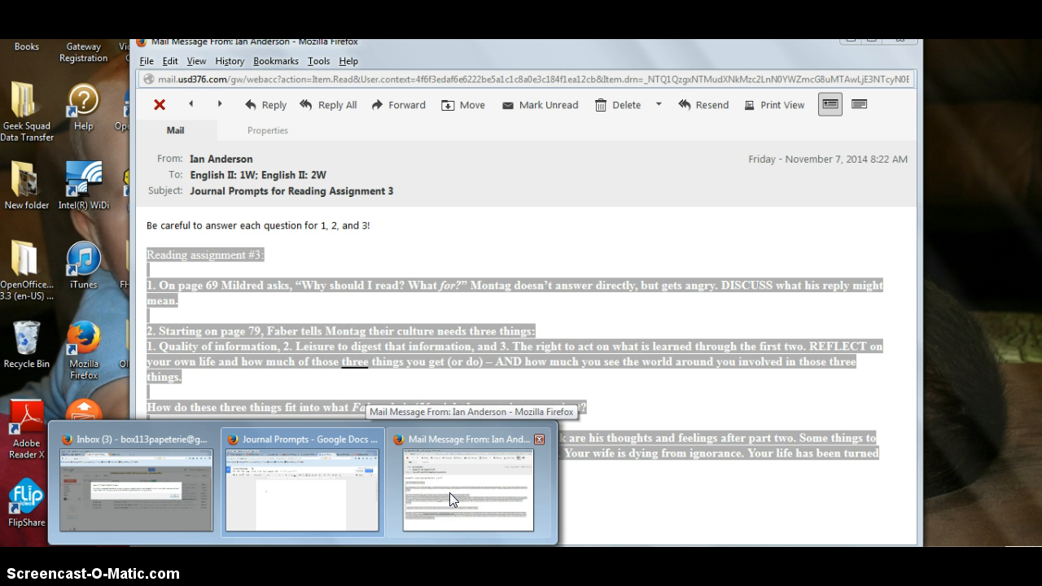
left_click(449, 493)
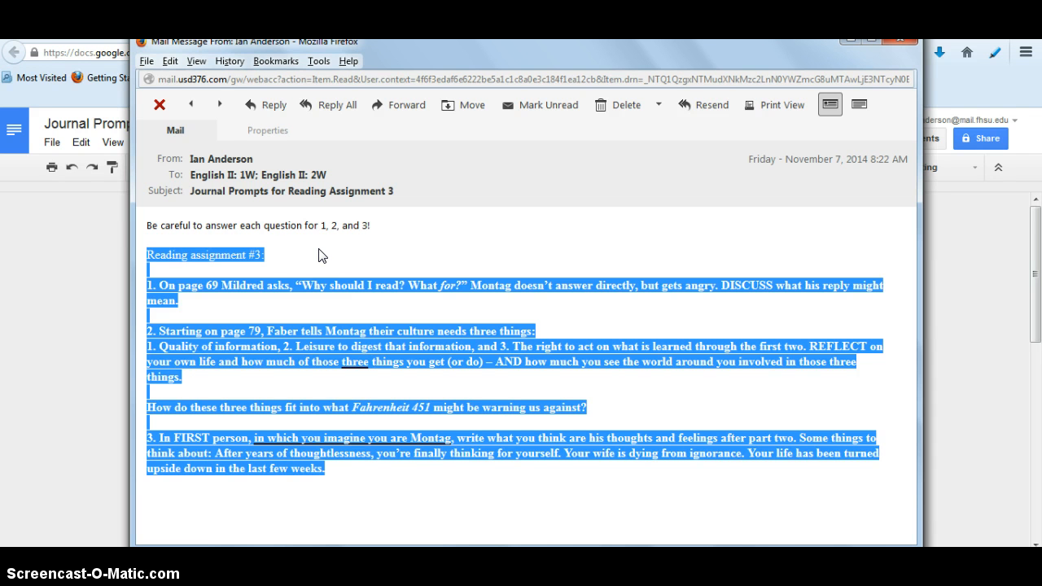
left_click(80, 269)
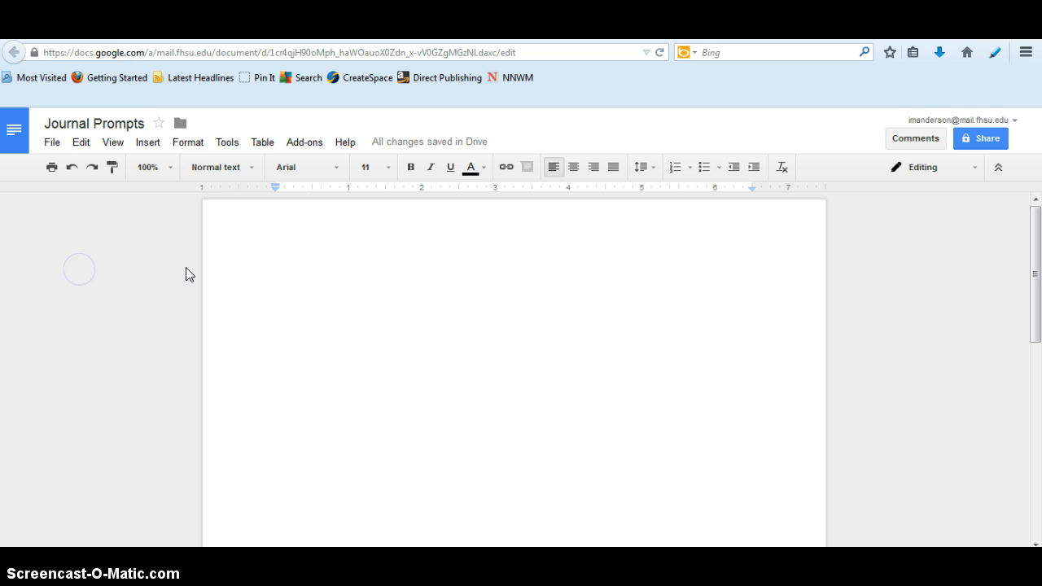
left_click(288, 301)
type("Reading assignment #3:  1. On page 69 Mildred asks, \"Why should I read? What for?\" Montag doesn’t answer directly, but gets angry. DISCUSS what his reply might mean.  2. Starting on page 79, Faber tells Montag their culture needs three things: 1. Quality of information, 2. Leisure to digest that information, and 3. The right to act on what is learned through the first two. REFLECT on your own life and how much of those three things you get (or do) – AND how much you see the world around you involved in those three things.  How do these three things fit into what Fahrenheit 451 might be warning us against?  3. In FIRST person, in which you imagine you are Montag, write what you think are his thoughts and feelings after part two. Some things to think about: After years of thoughtlessness, you’re finally thinking for yourself. Your wife is dying from ignorance. Your life has been turned upside down in the last few weeks.")
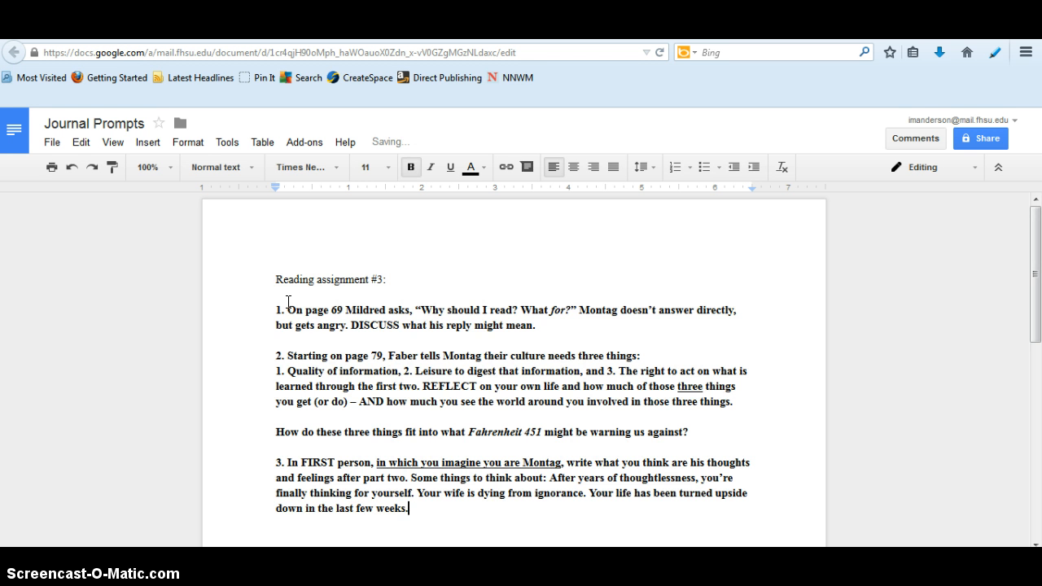
left_click(197, 353)
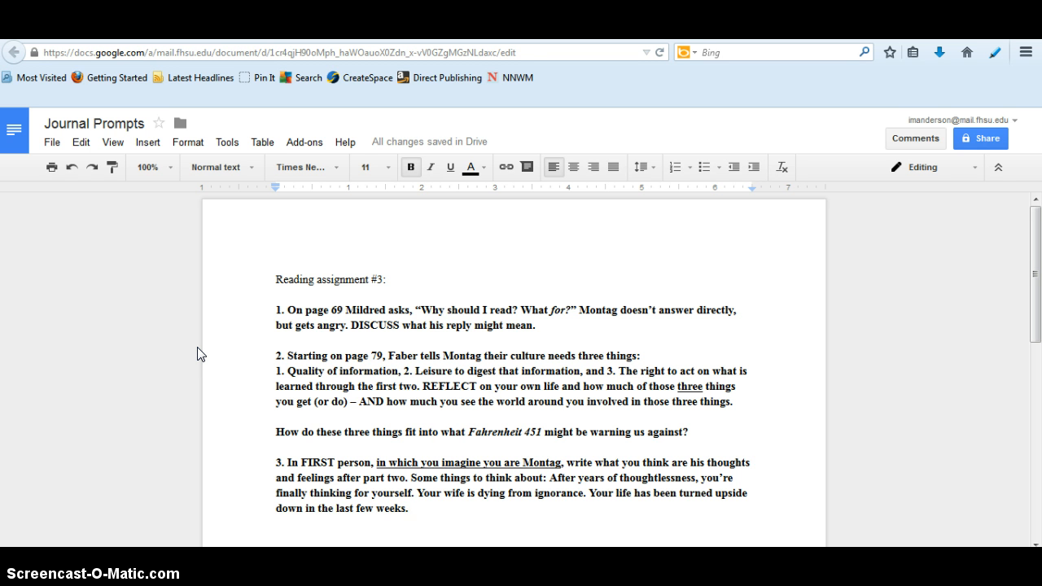
Add the line "Type their answer here." below the first prompt, separated from it by a blank line
left_click(558, 329)
key("Return")
key("Return")
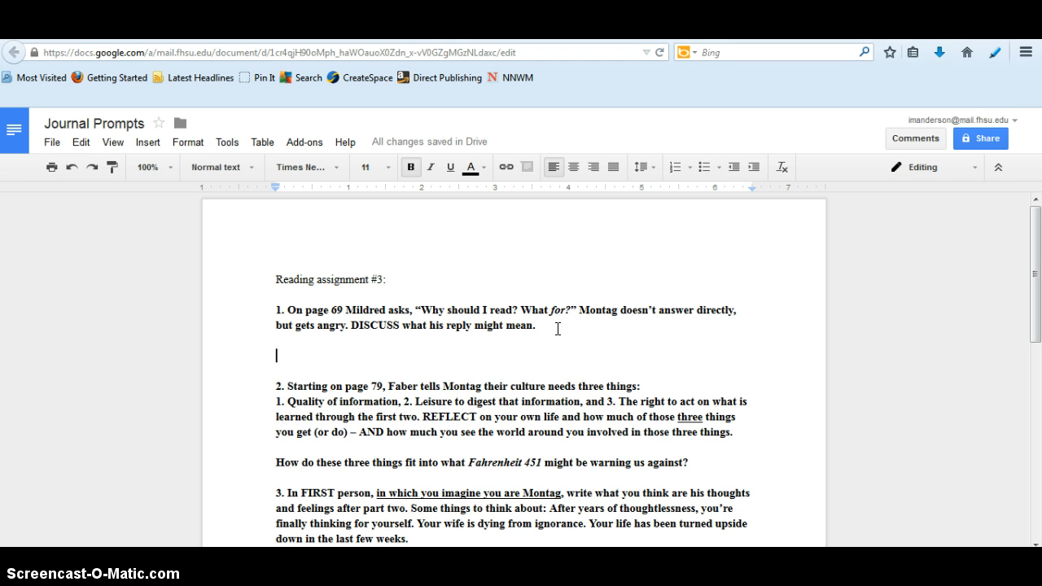
type("Typ")
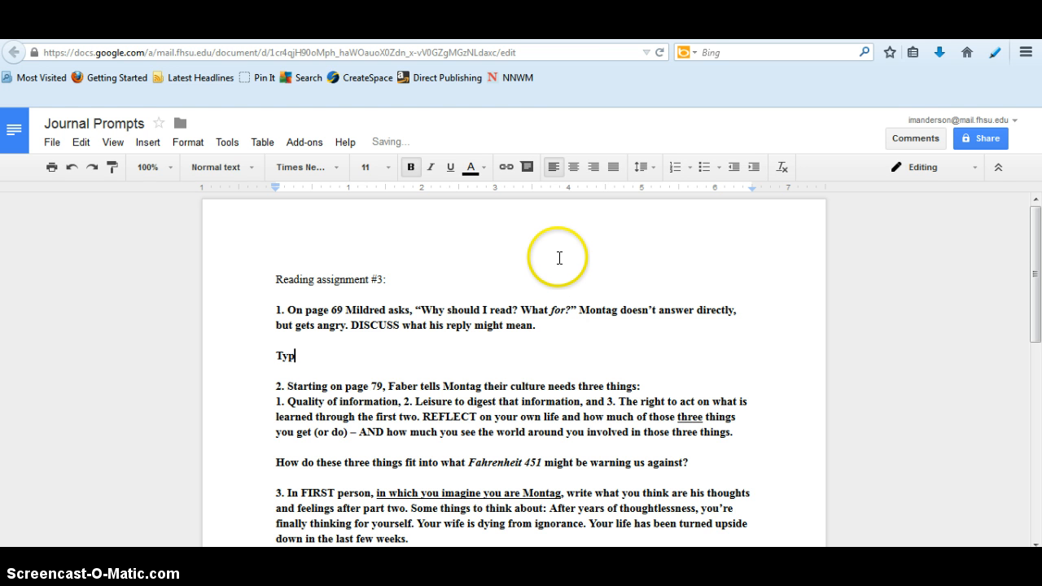
type("e their answer here.")
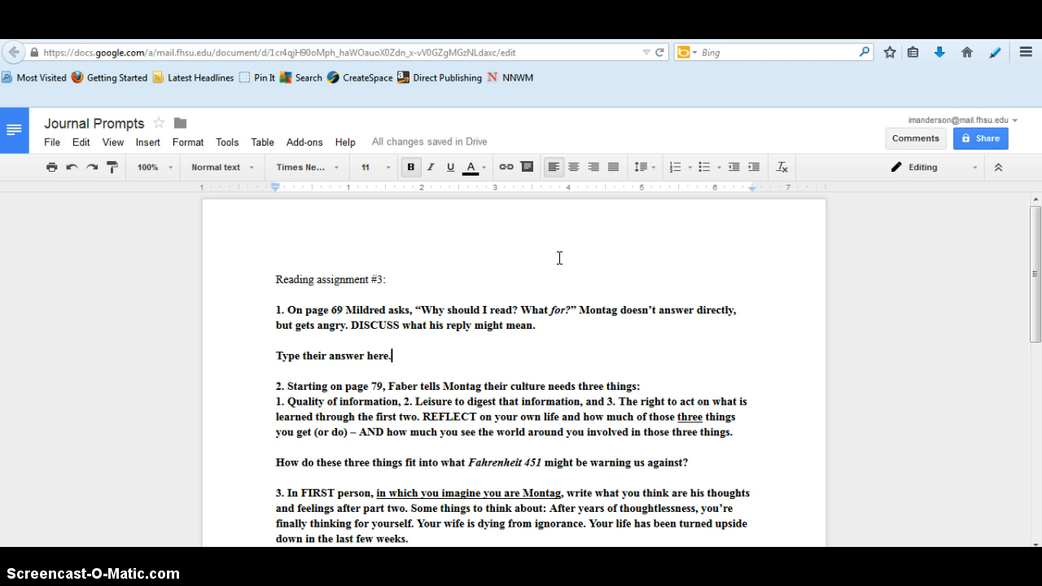
Attach the comment "You need to be more specific." to the word "here" in the answer line
left_click(509, 287)
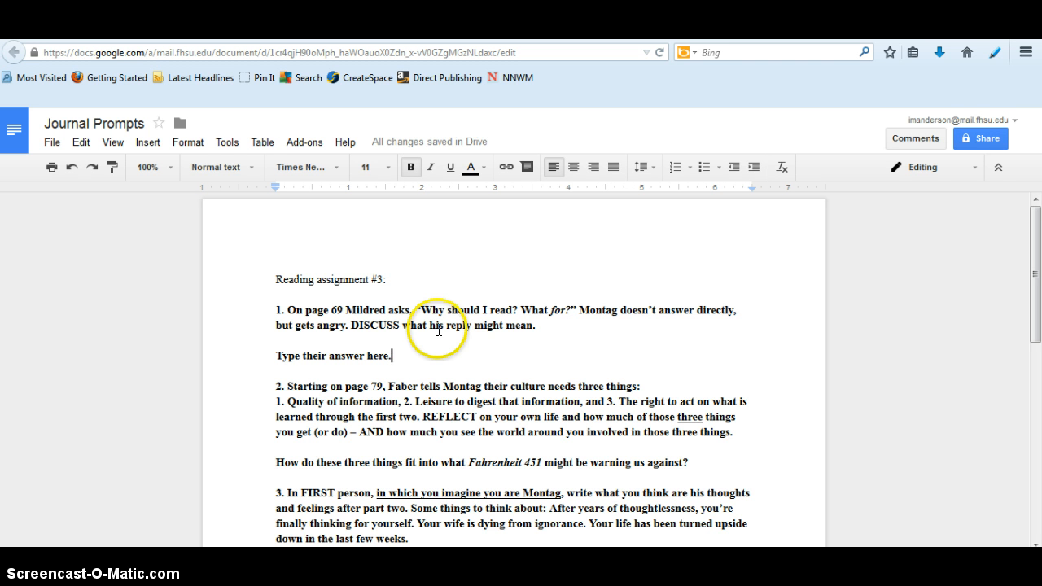
left_click(377, 359)
right_click(378, 359)
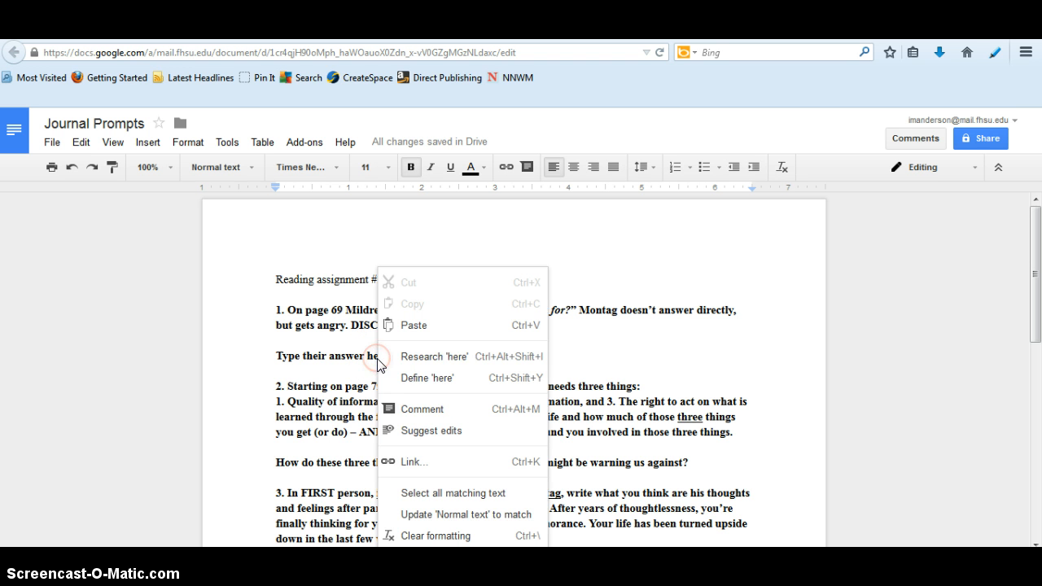
left_click(400, 415)
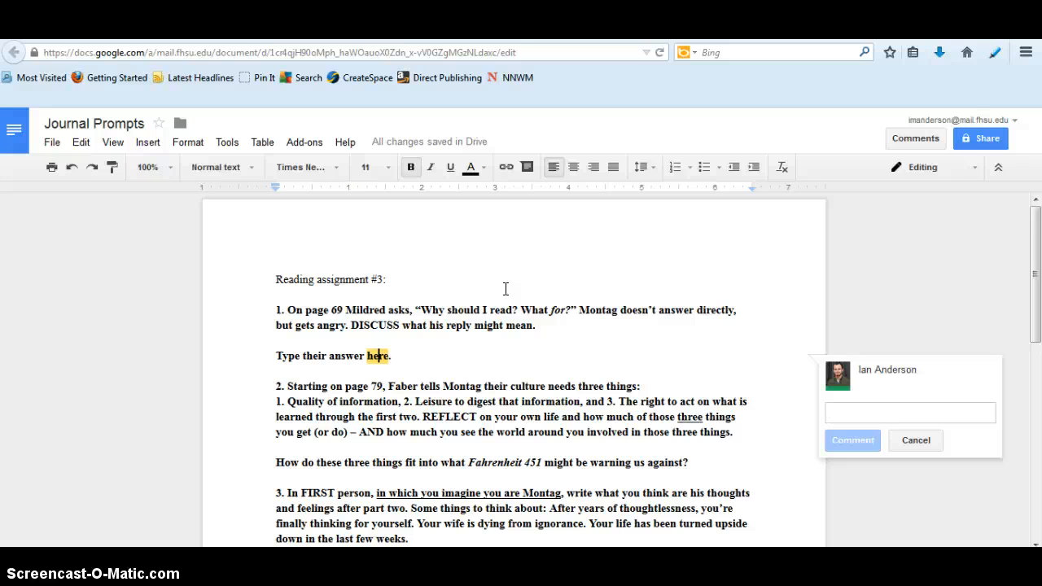
type("You need to ")
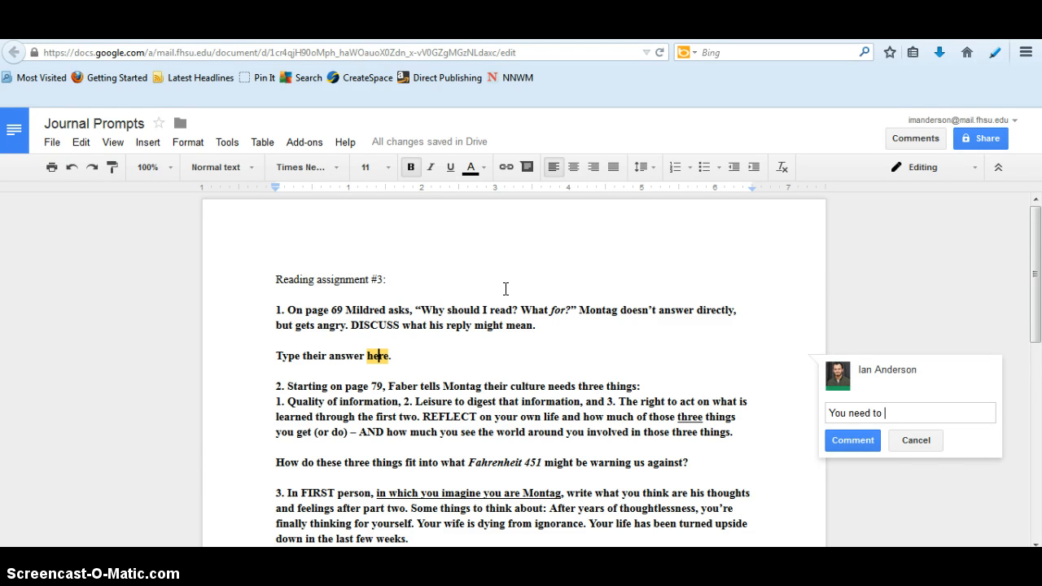
type("be more specific.")
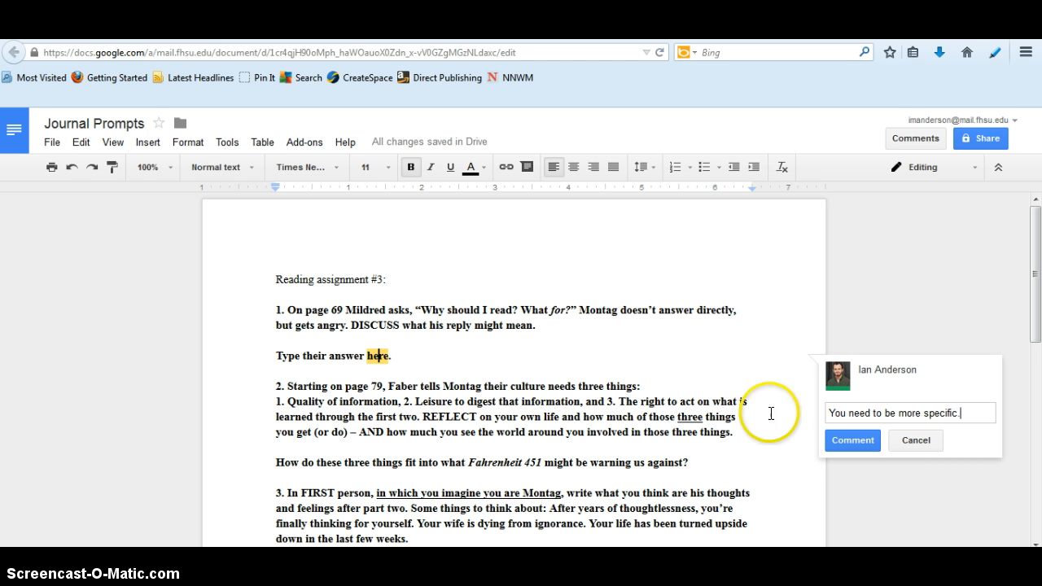
left_click(836, 443)
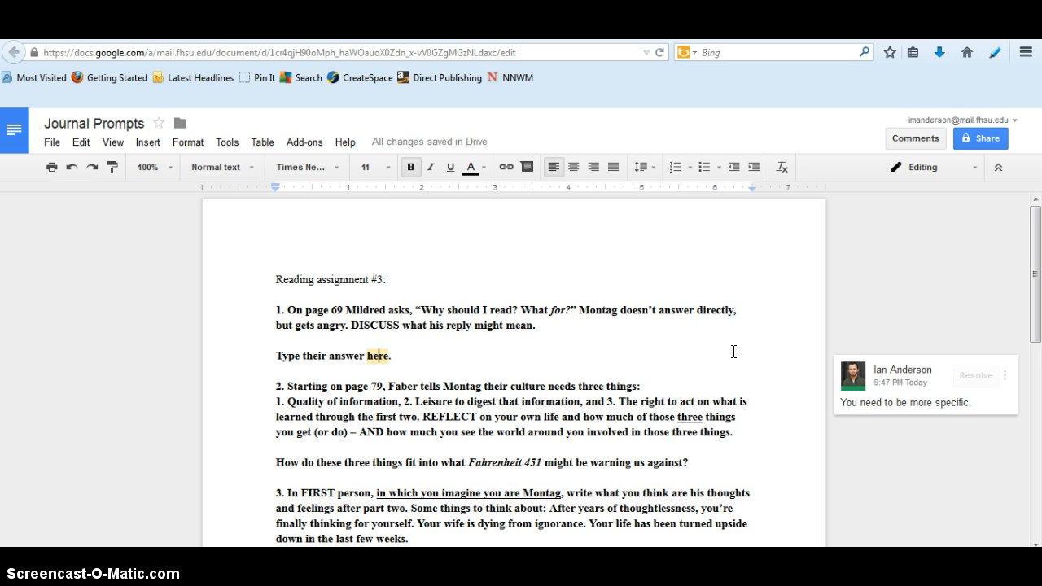
Extend the answer line below the first prompt with the sentence "Add more here."
left_click(915, 412)
key("Down")
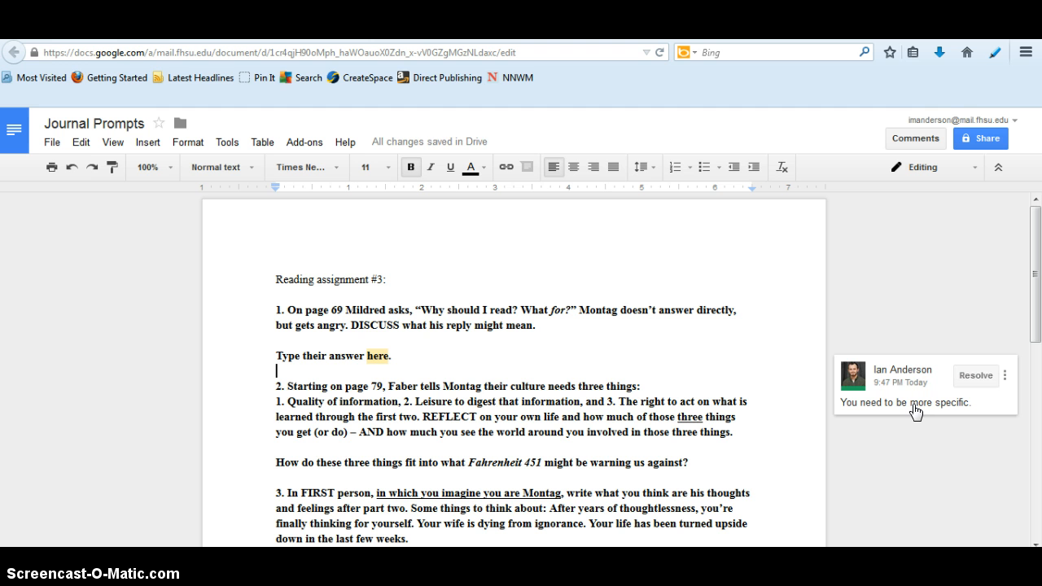
left_click(917, 413)
type("Add ")
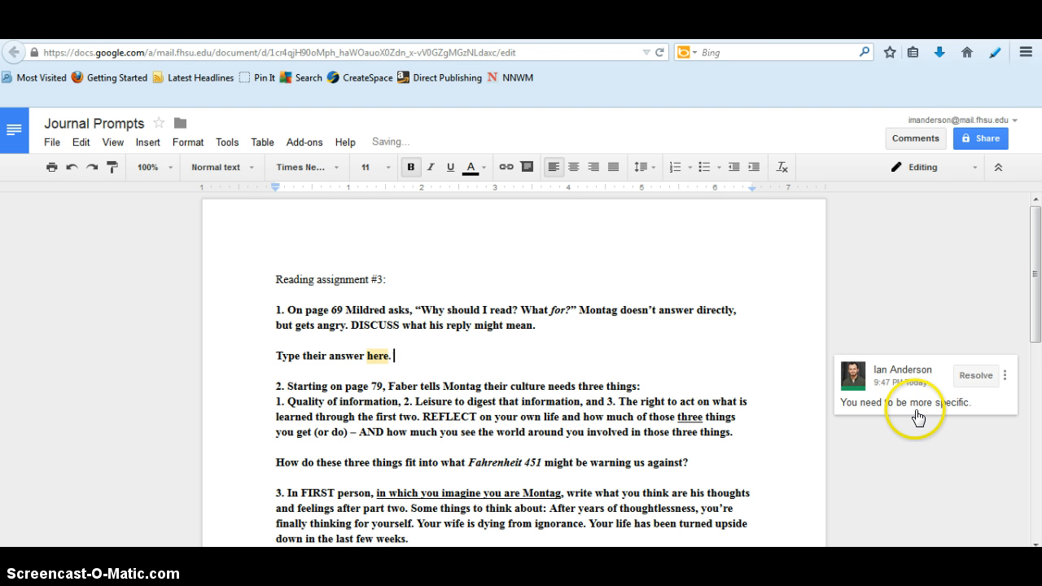
type("more here.")
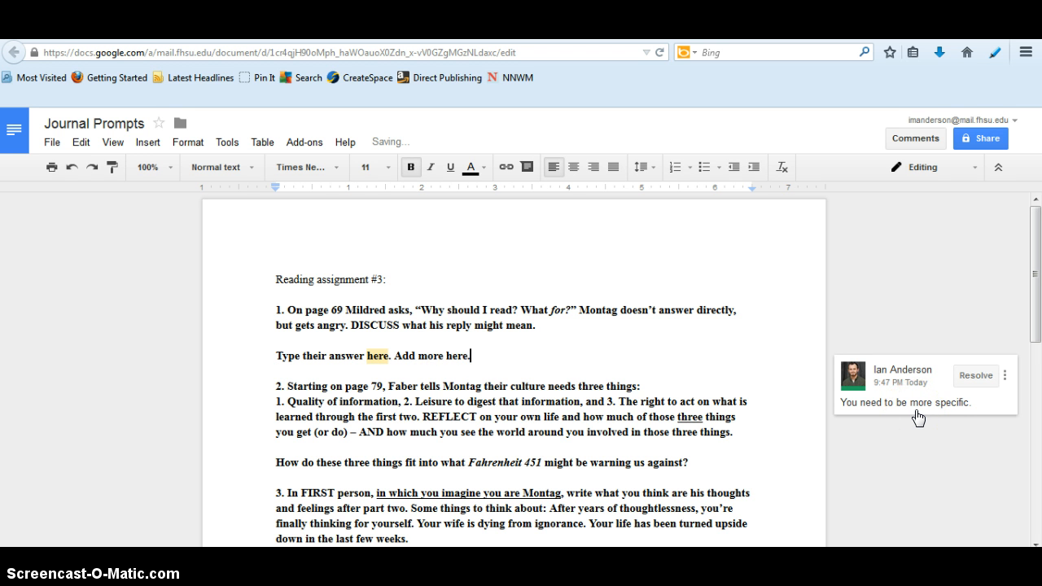
Reply "Or reply here." to the comment on the answer line
left_click(991, 396)
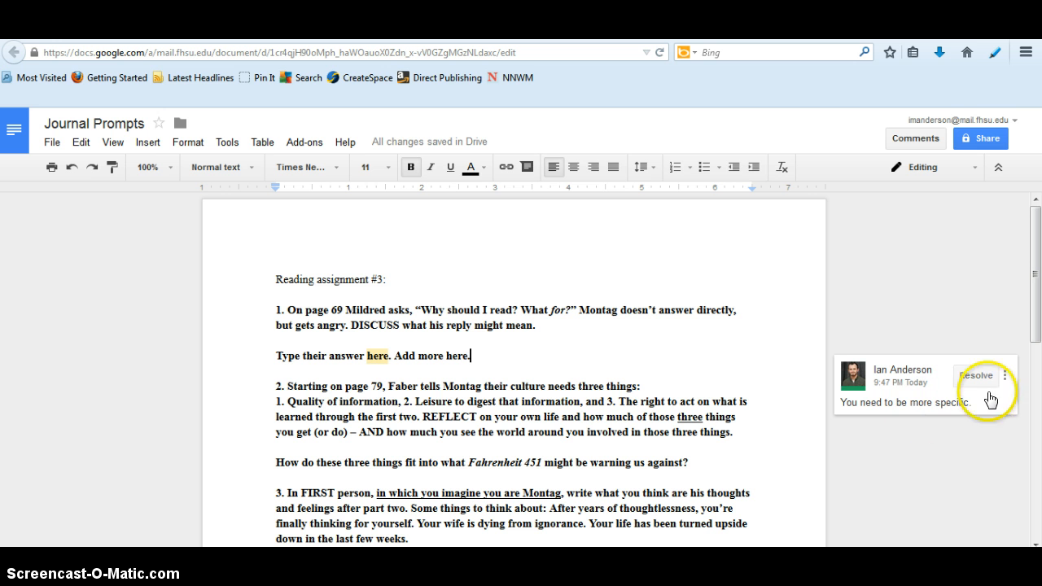
left_click(935, 407)
left_click(903, 426)
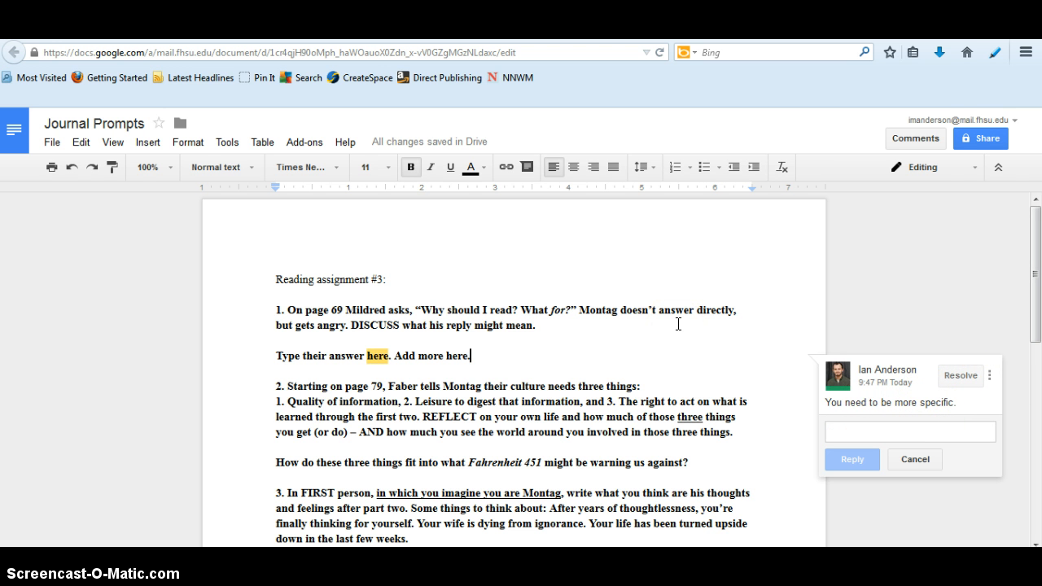
type("Or re")
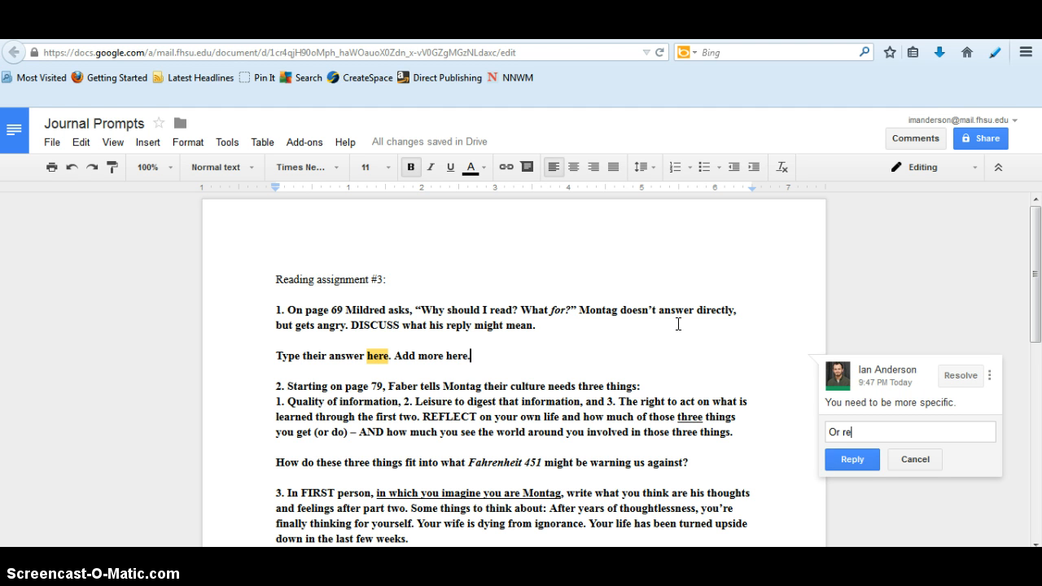
type("ply here.")
key("ctrl+Return")
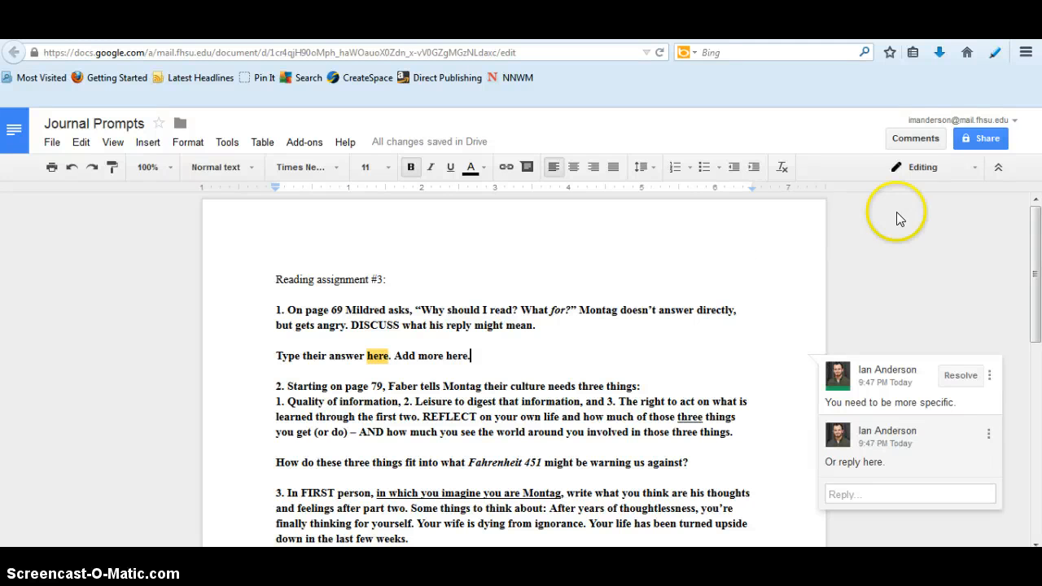
Review the document's sharing permission options, keep "Can edit", and close the sharing settings without adding anyone
left_click(981, 140)
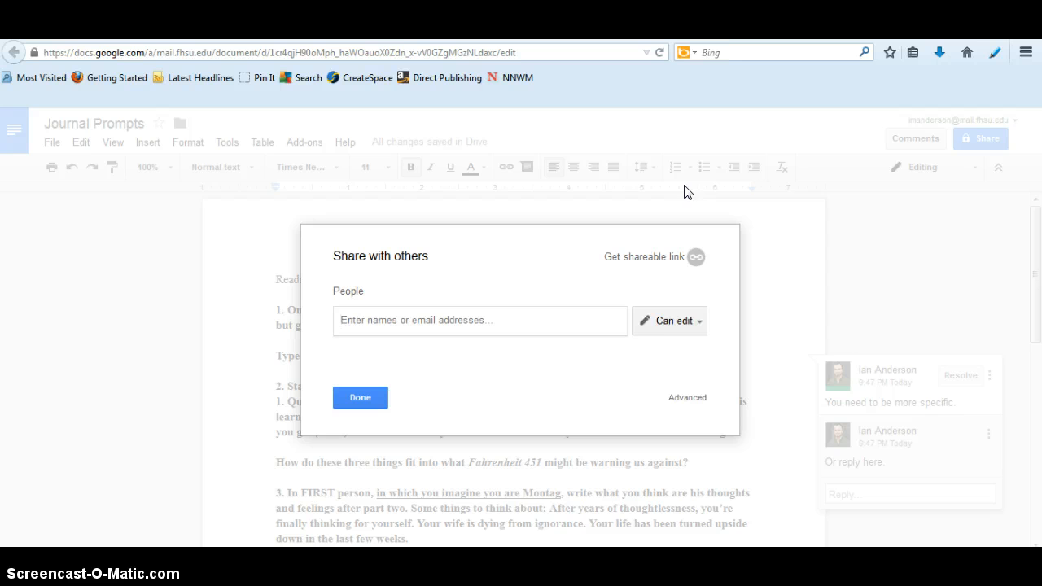
left_click(688, 321)
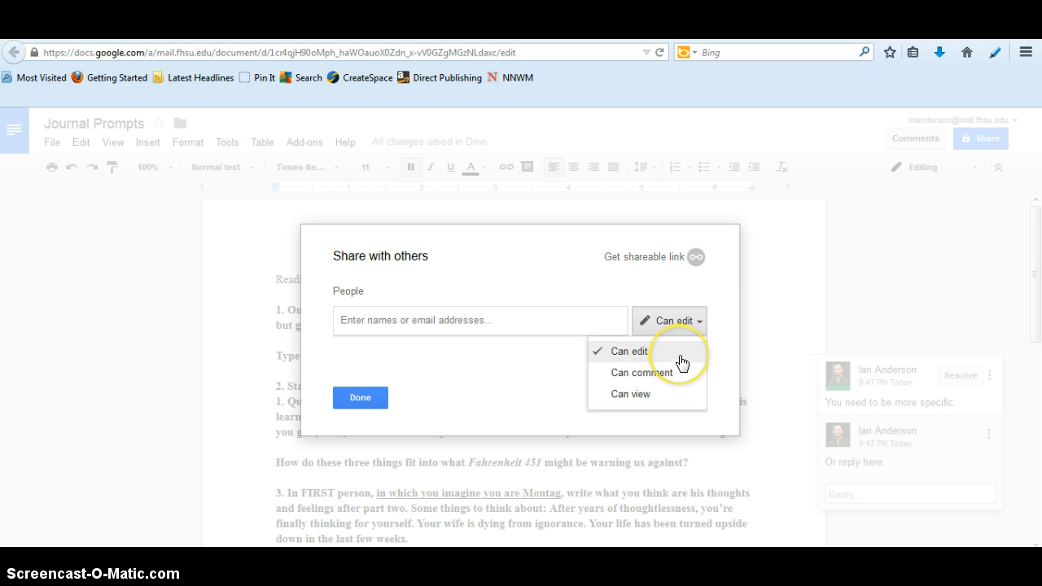
left_click(681, 363)
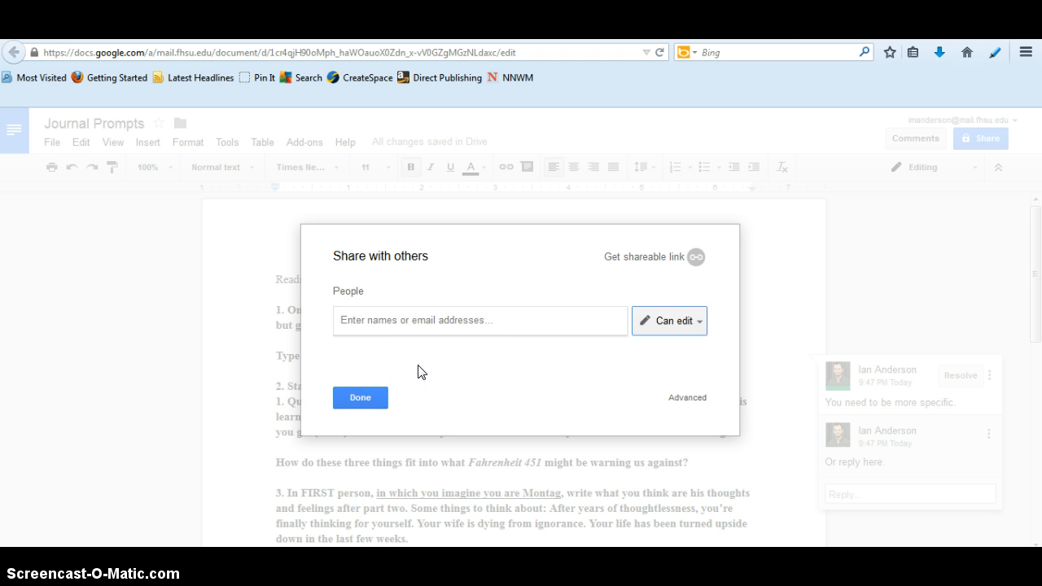
left_click(370, 398)
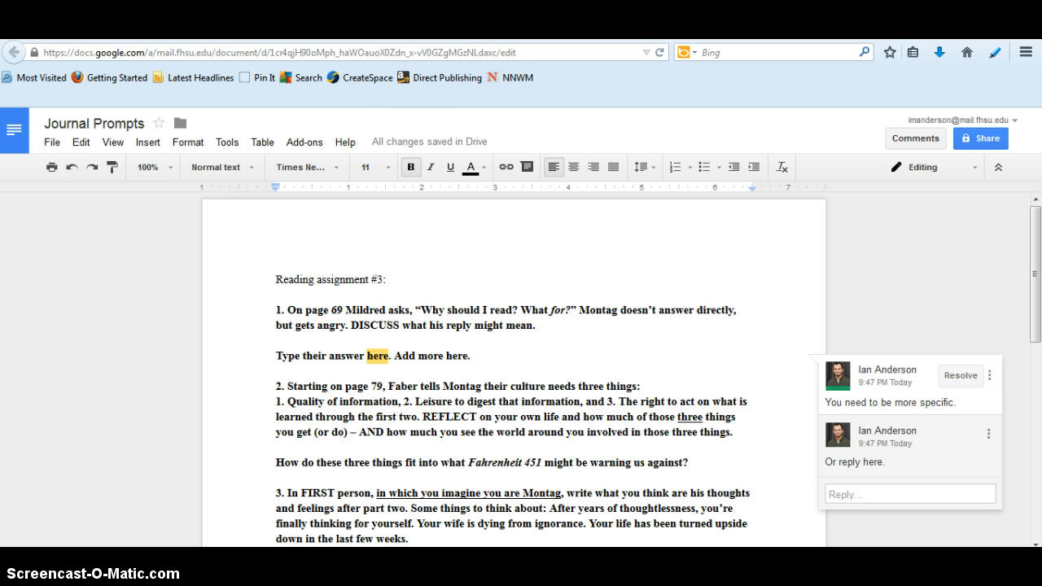
View the files under Shared with Me in Drive, and return to the Journal Prompts document
left_click(559, 28)
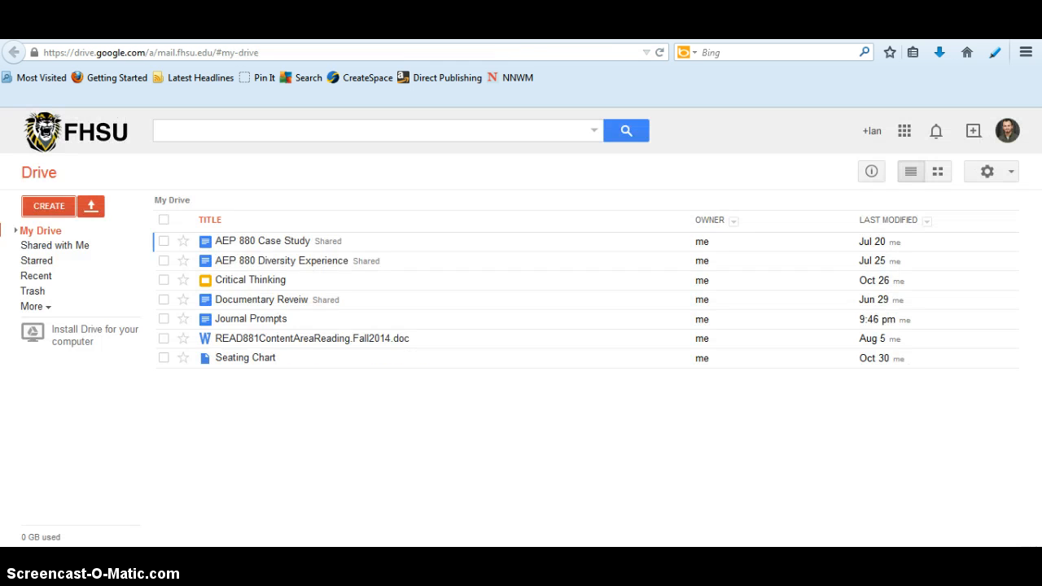
left_click(86, 248)
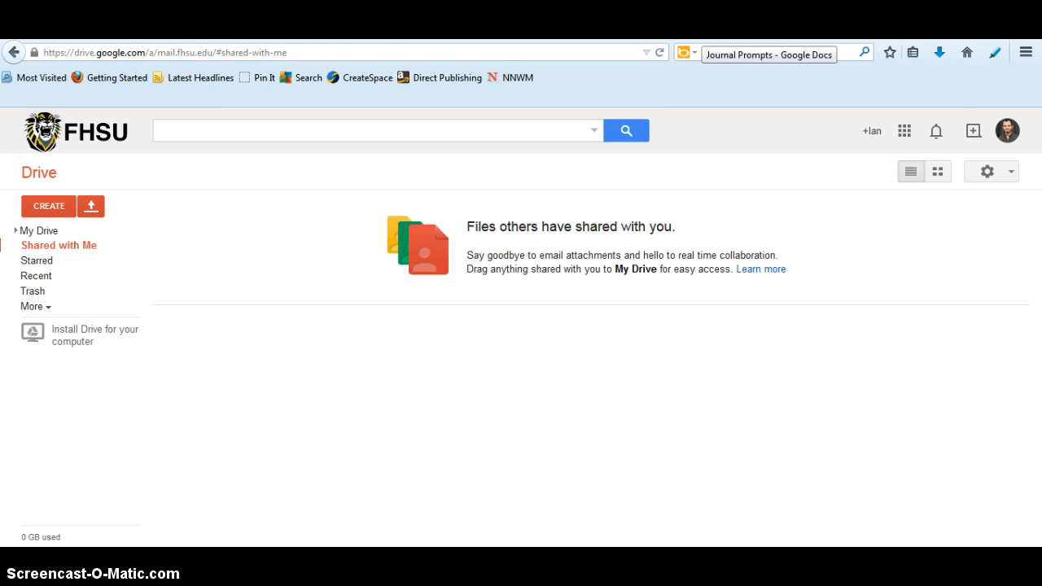
left_click(703, 32)
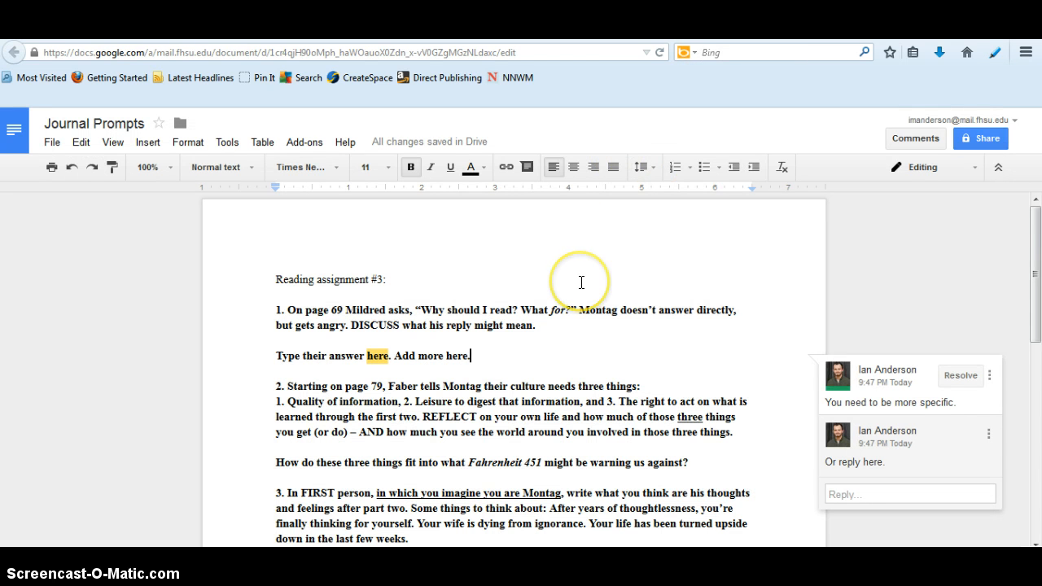